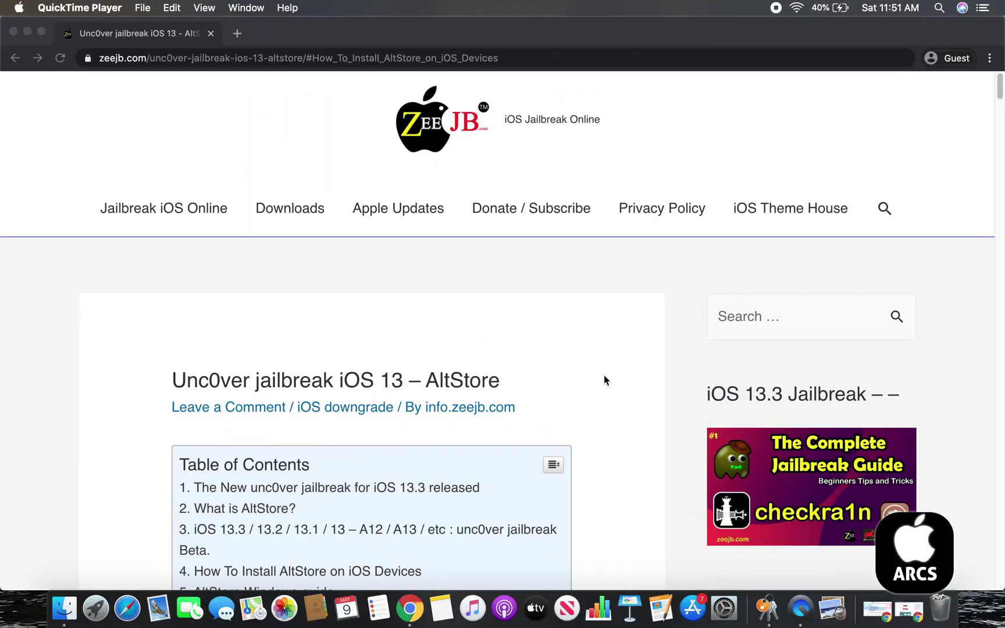
Scroll the zeejb AltStore article down to the Windows and Mac / Linux download buttons.
scroll(604, 380, "down", 3)
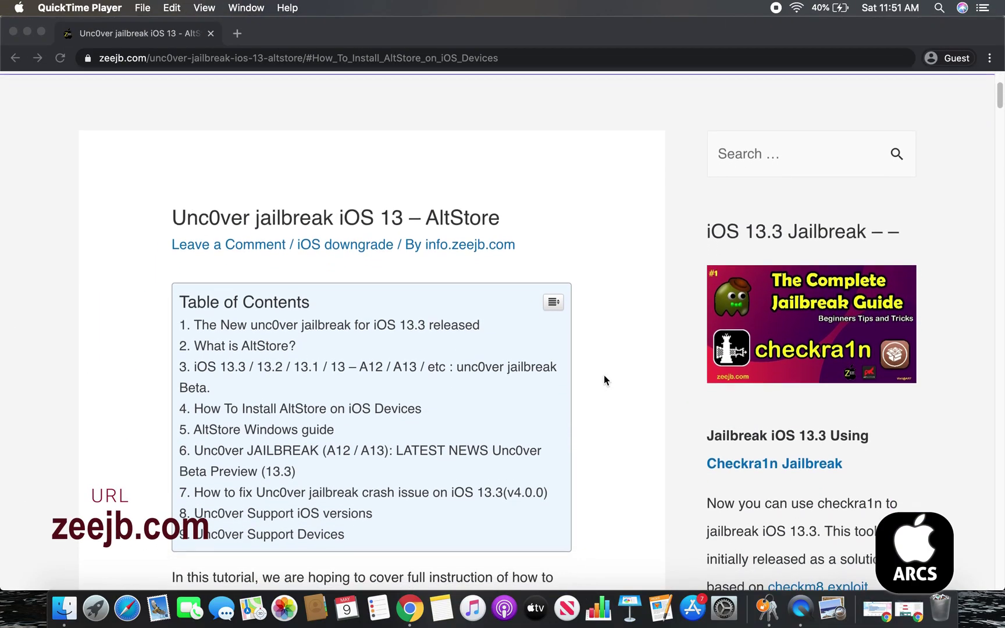
scroll(604, 381, "down", 10)
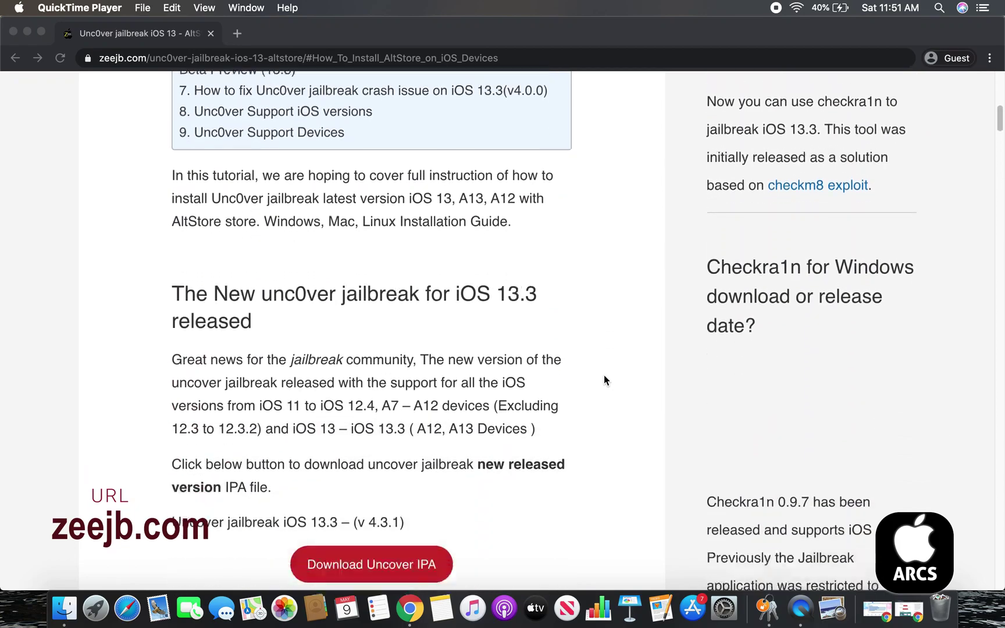
scroll(604, 381, "down", 8)
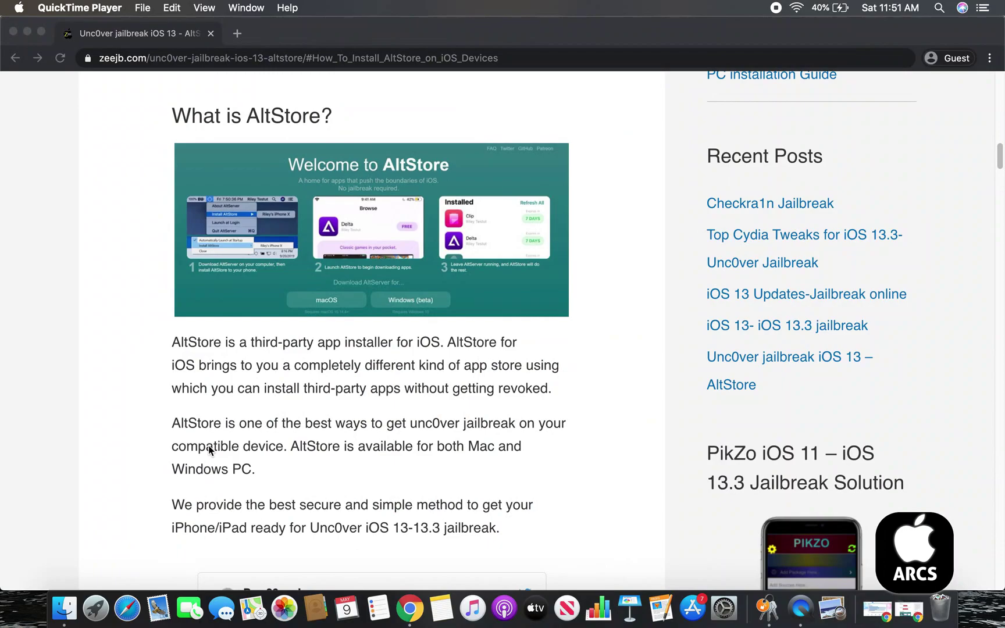
scroll(209, 449, "down", 10)
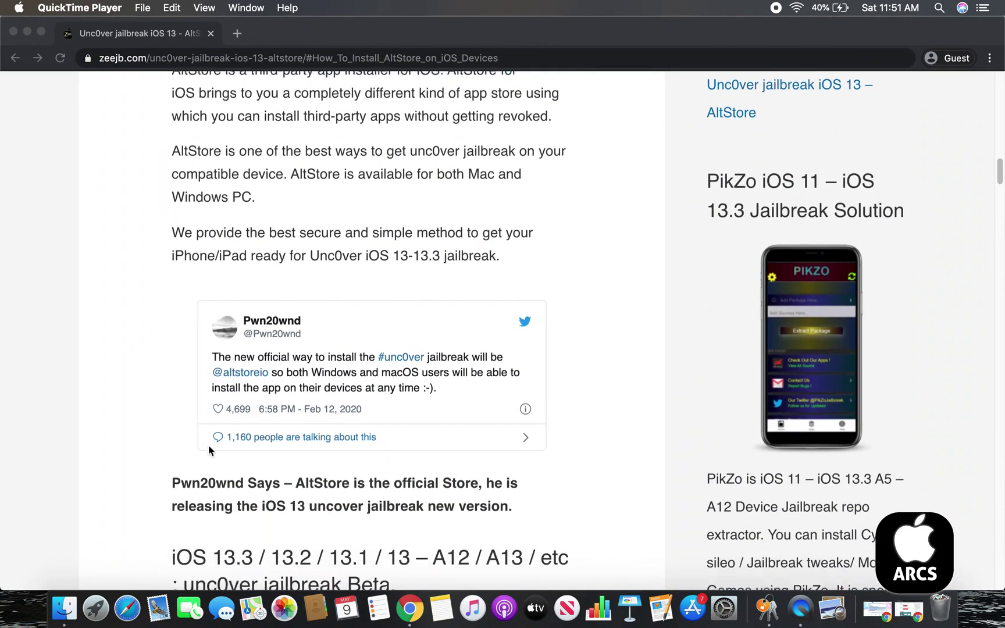
scroll(209, 446, "down", 5)
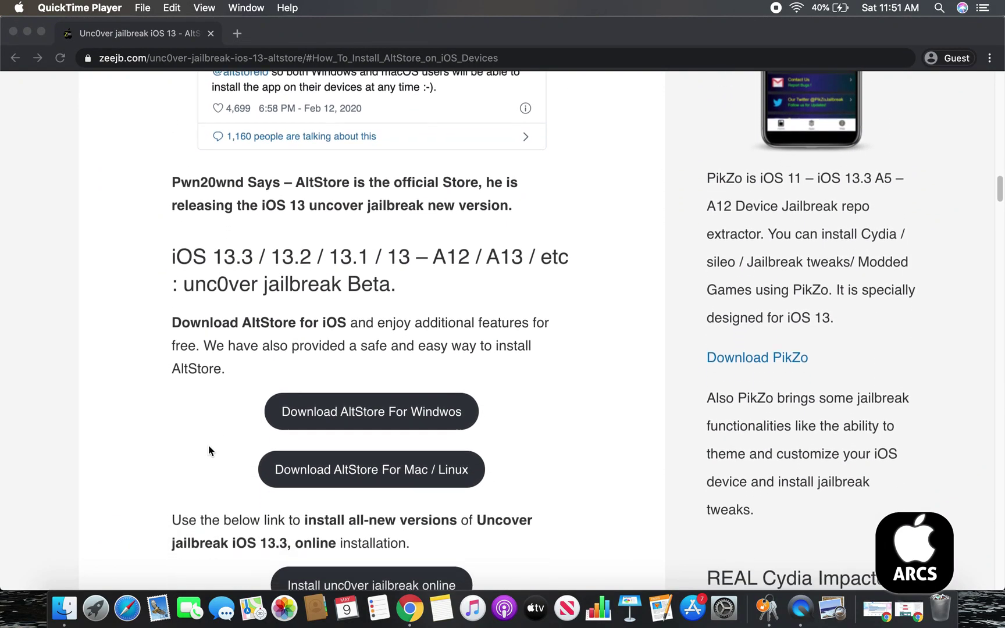
scroll(208, 445, "down", 1)
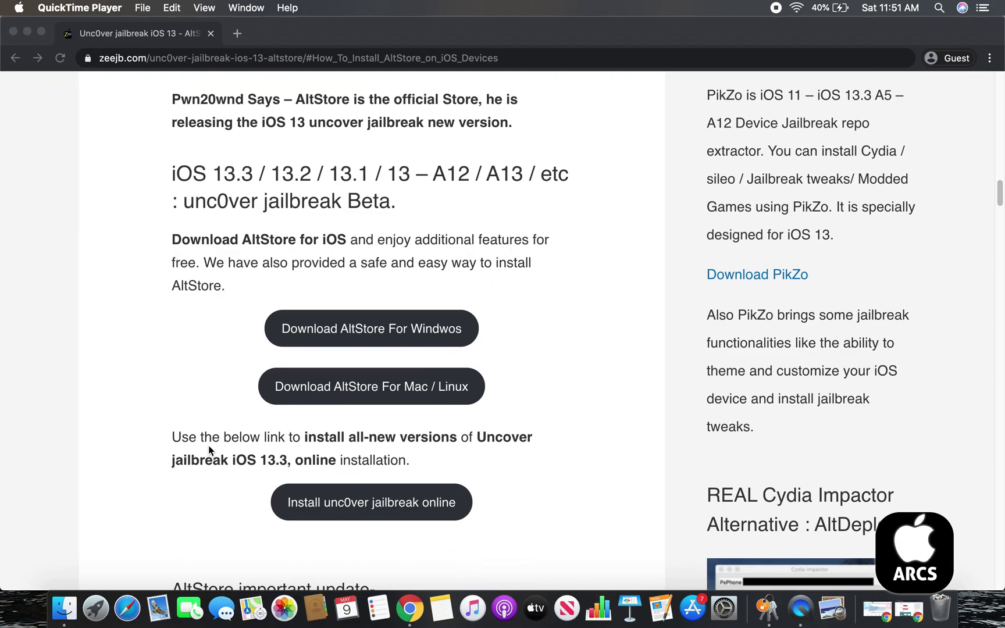
left_click(401, 388)
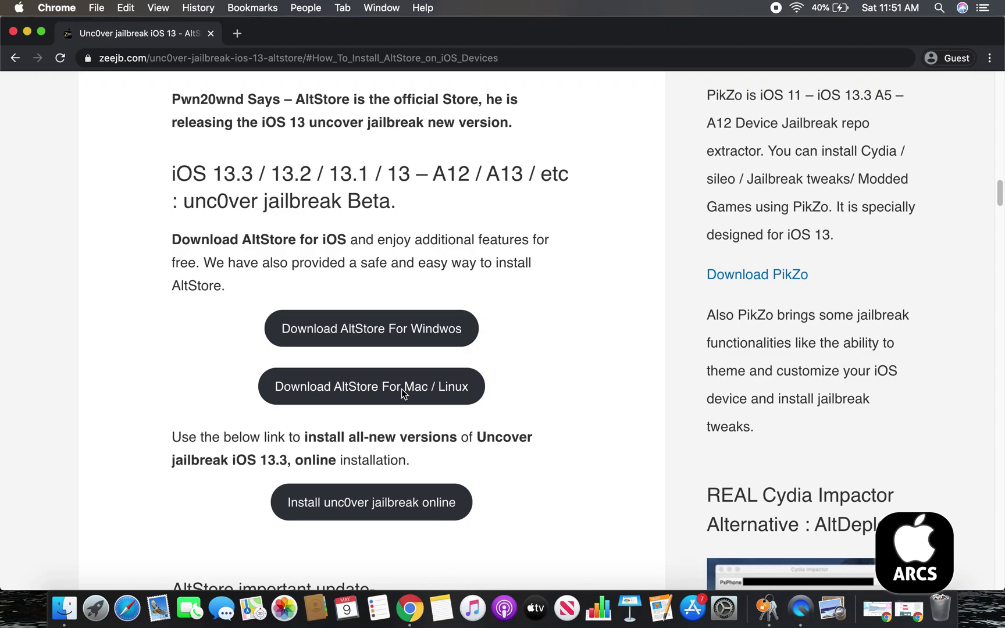
Download altserver.dmg via the Mac / Linux button, keep it past the warning, and open it.
left_click(403, 390)
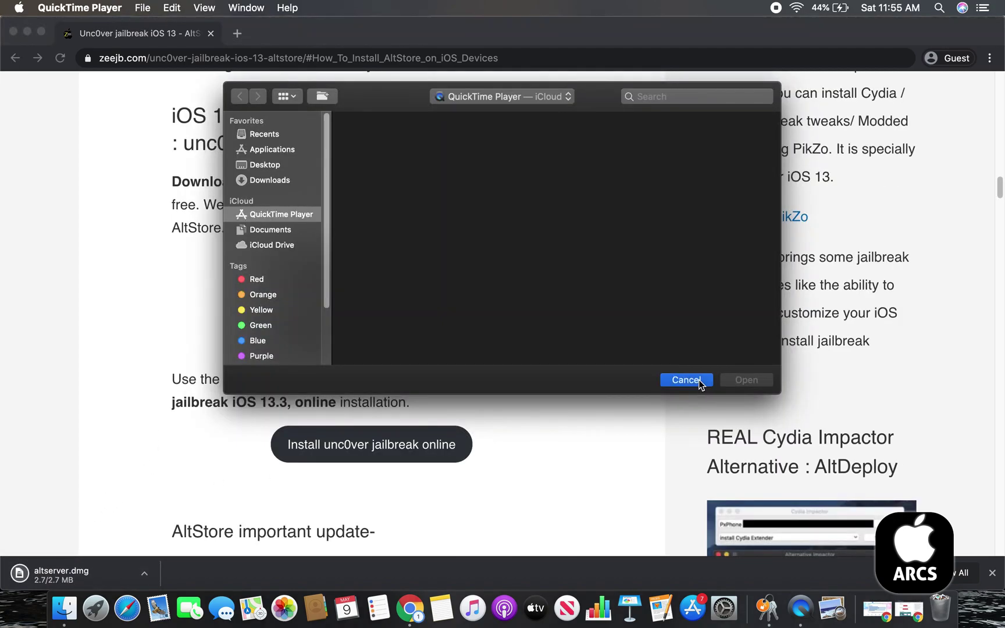
left_click(699, 380)
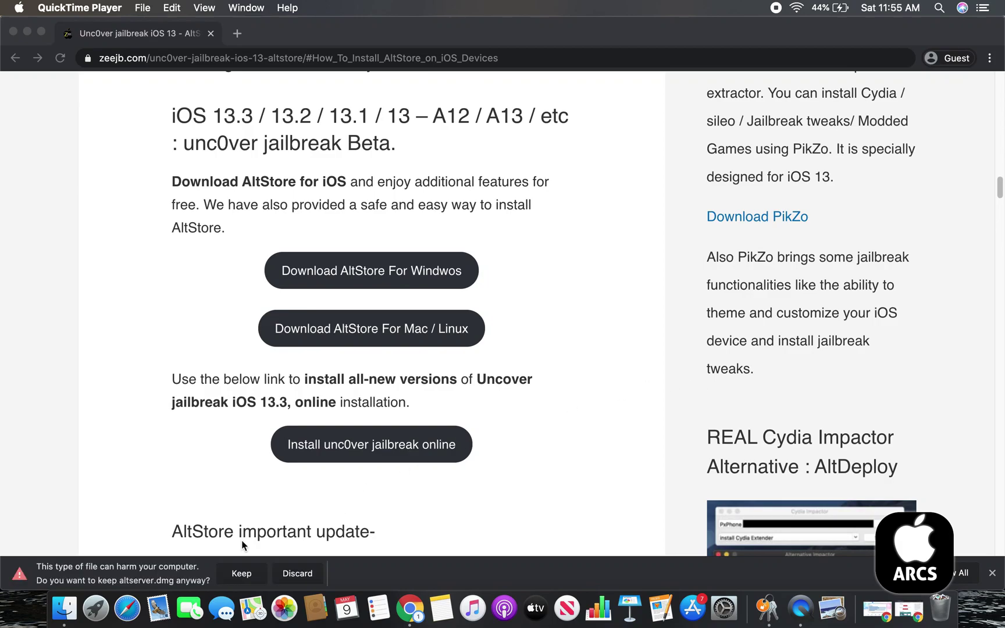
left_click(249, 573)
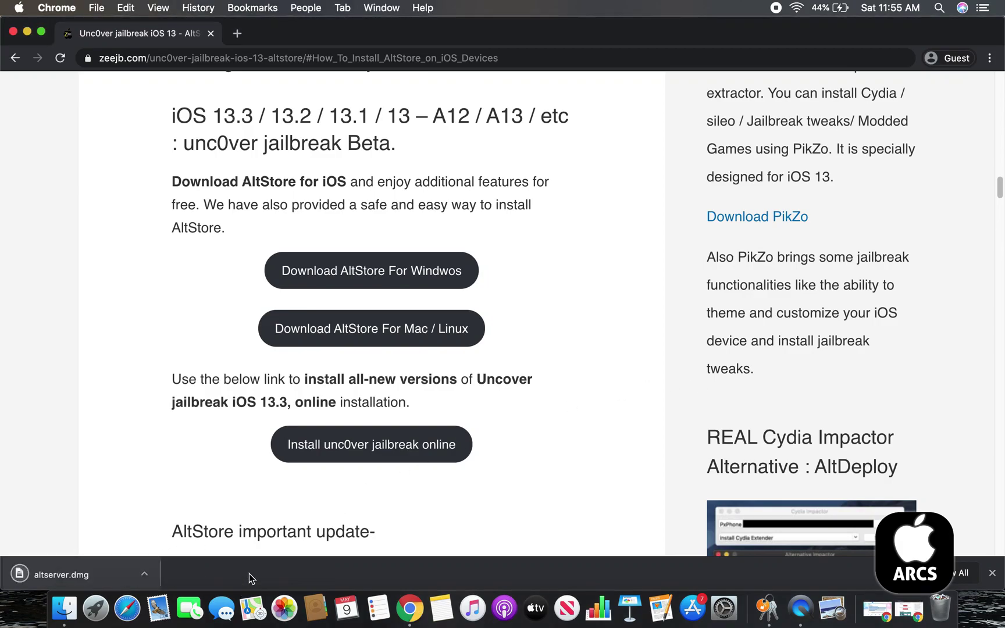
left_click(138, 572)
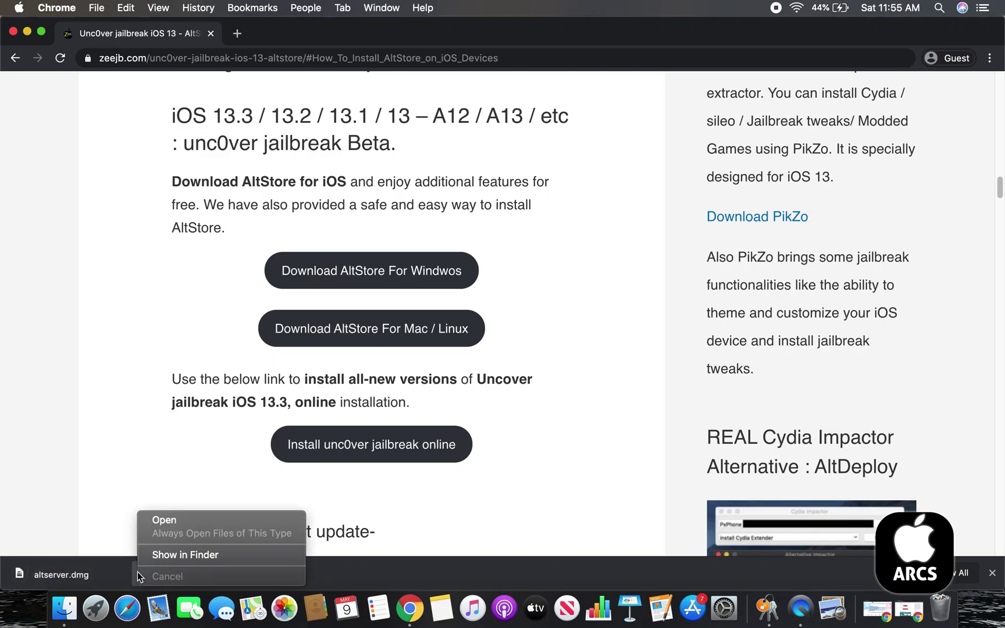
left_click(71, 570)
left_click(64, 574)
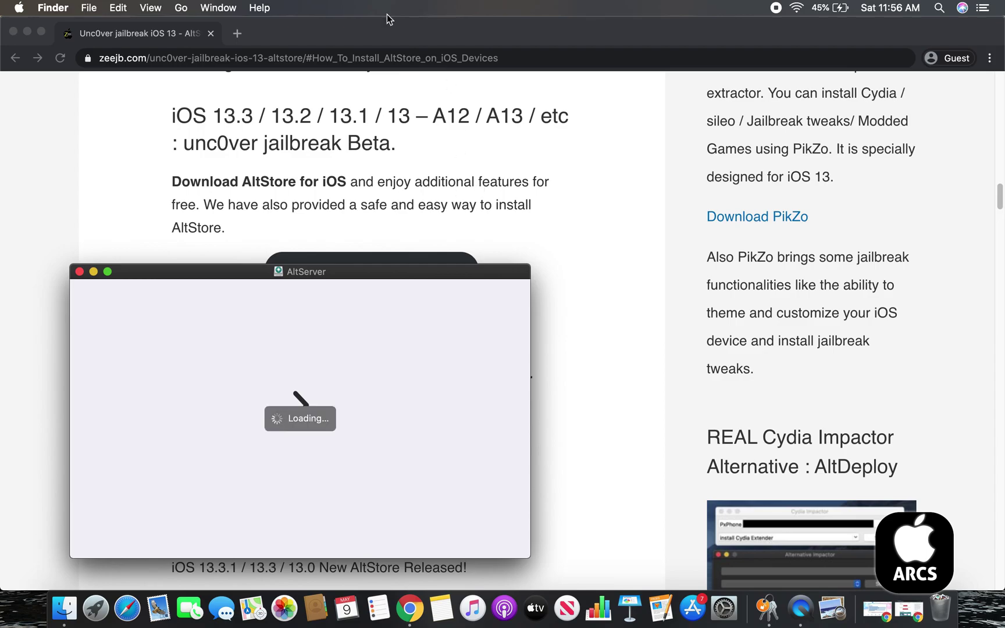
Drag AltServer onto the Applications alias, then select AltServer in the Applications folder.
left_click(27, 33)
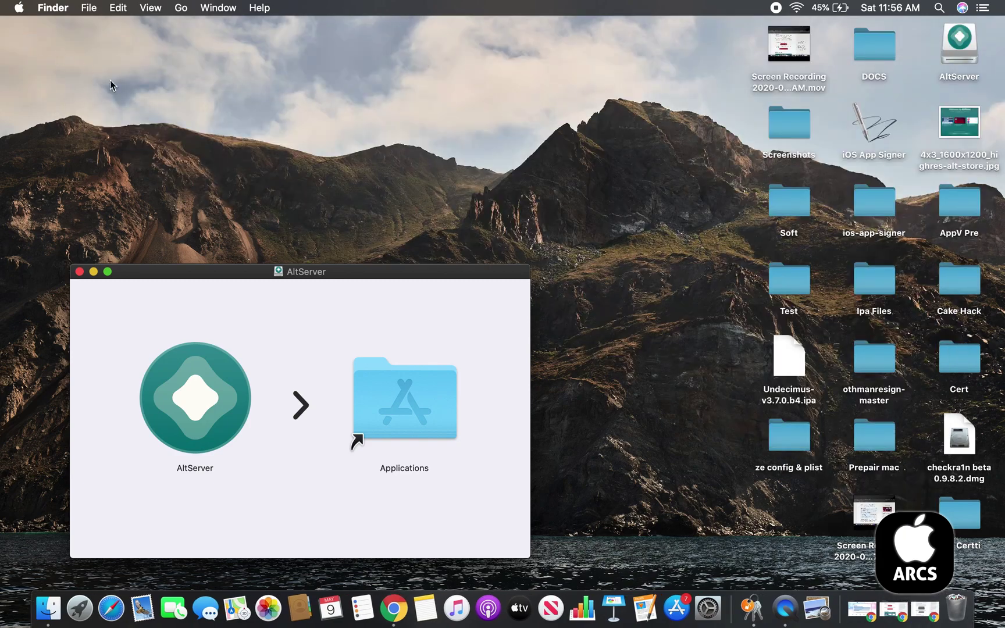
left_click_drag(310, 278, 431, 141)
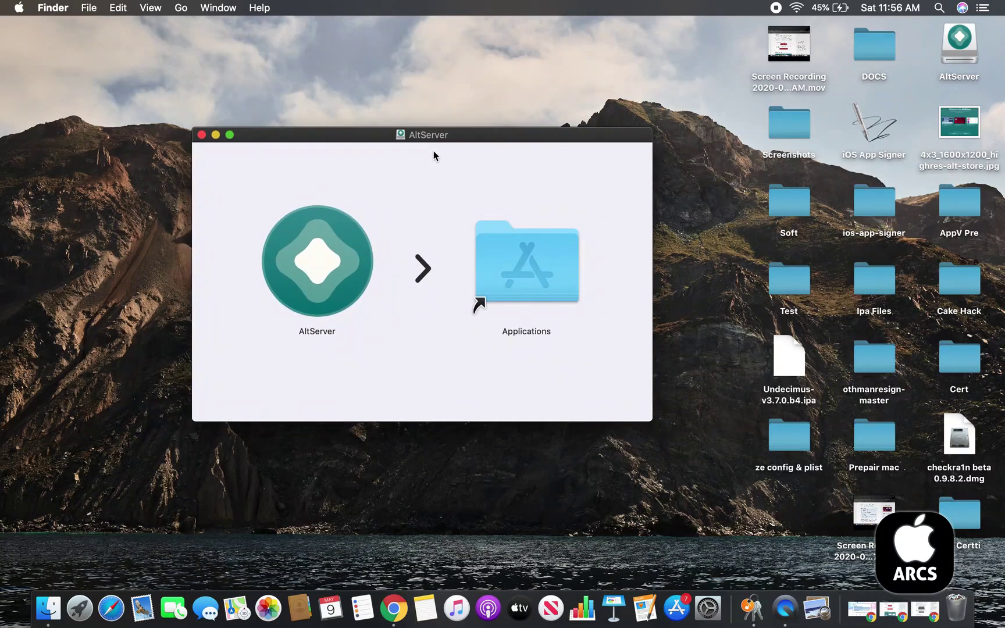
left_click_drag(292, 252, 527, 254)
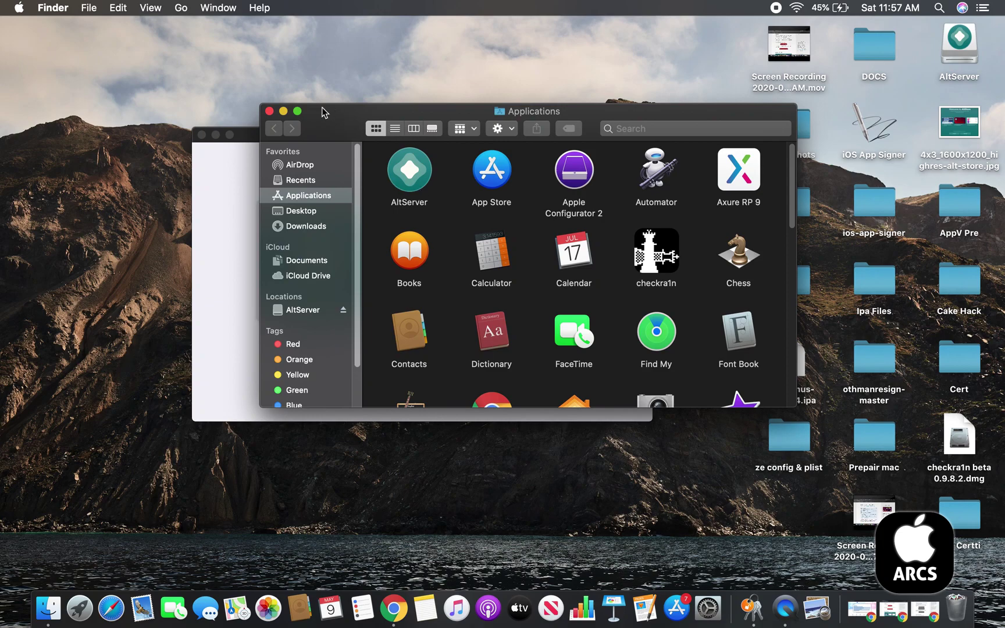
left_click_drag(331, 126, 277, 390)
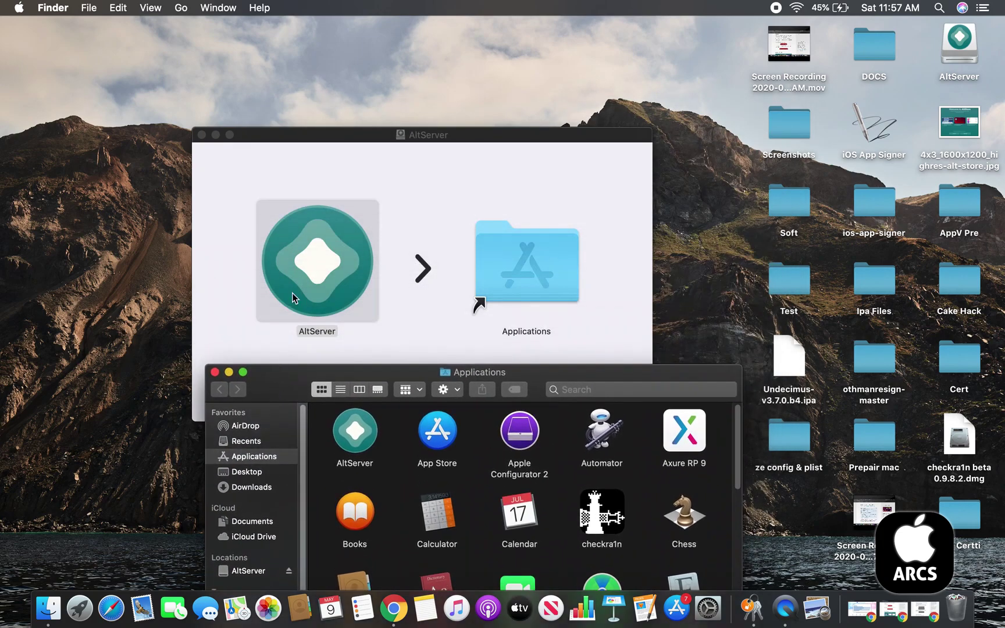
left_click_drag(391, 373, 397, 142)
left_click(368, 213)
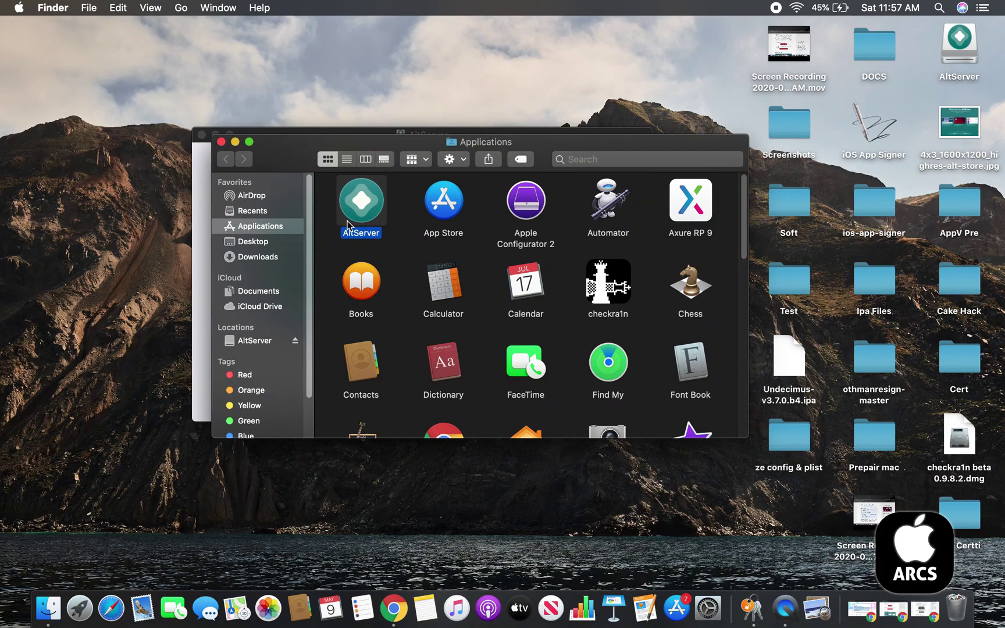
Launch AltServer from Applications, approve the Gatekeeper Open prompt, and allow its notifications.
double_click(365, 208)
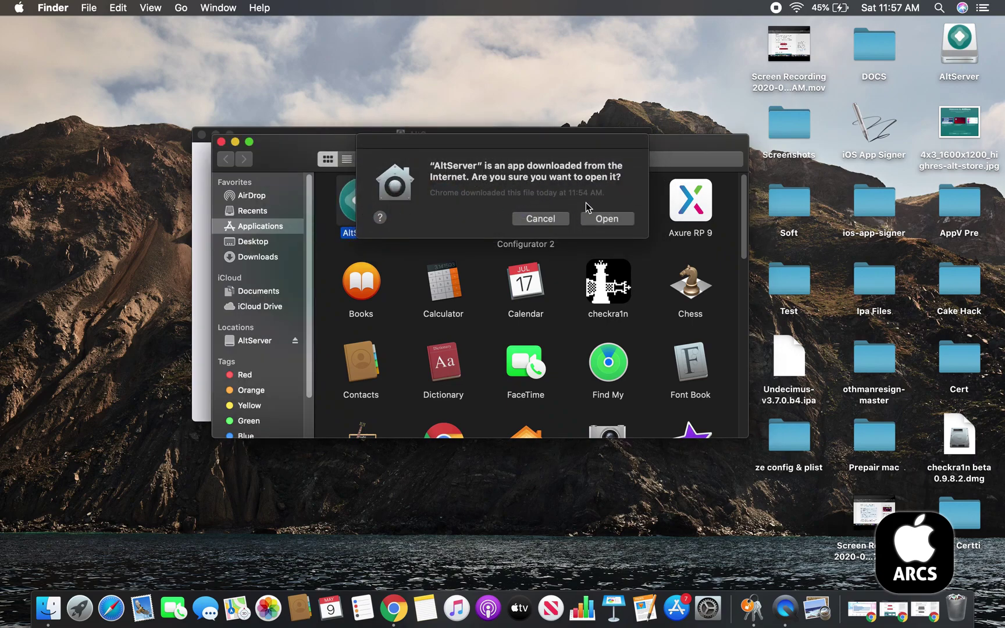
left_click(596, 219)
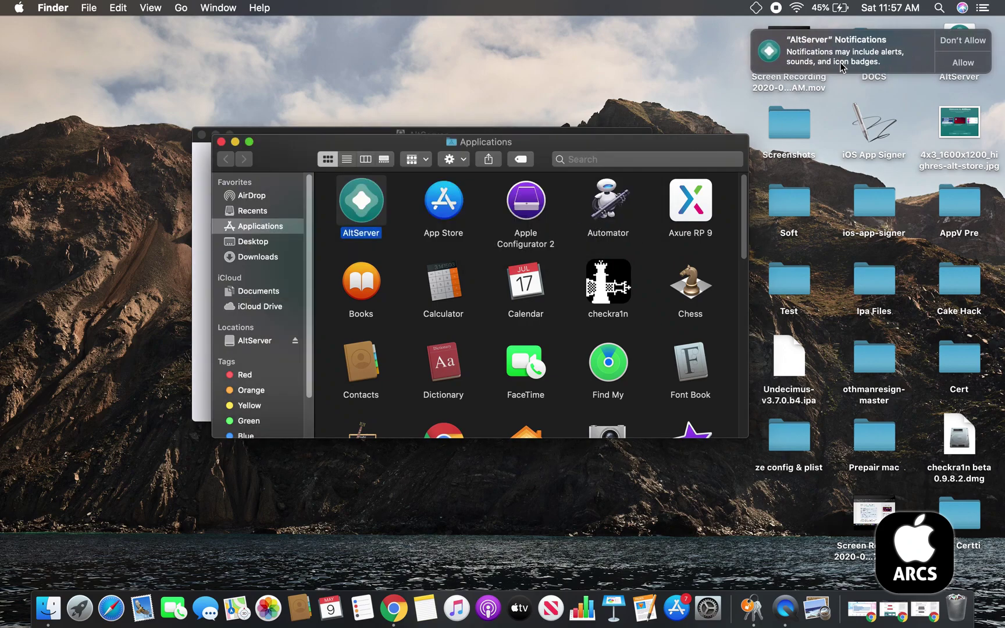
left_click(961, 64)
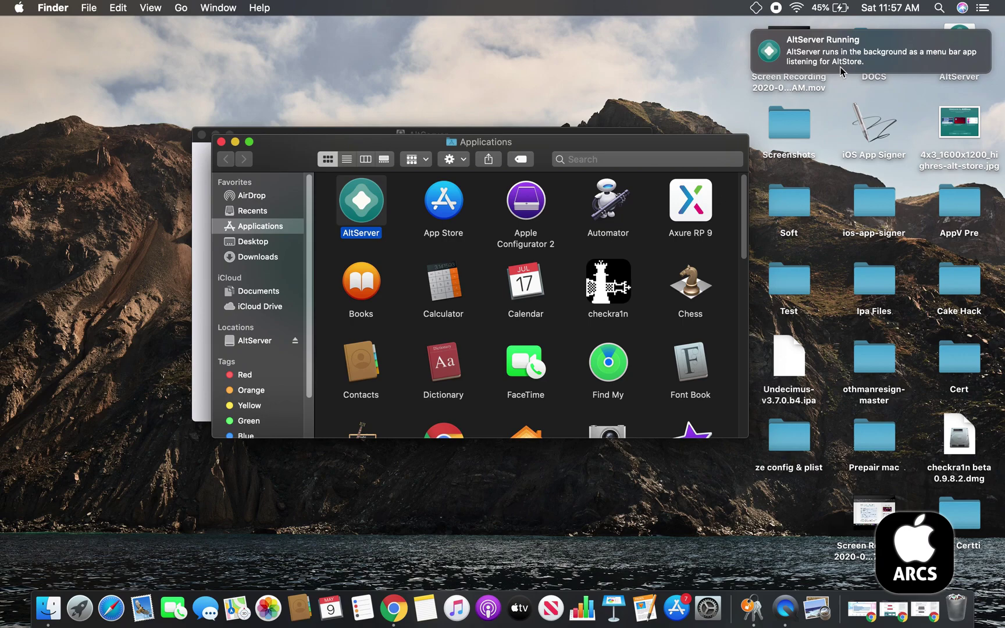
left_click(819, 71)
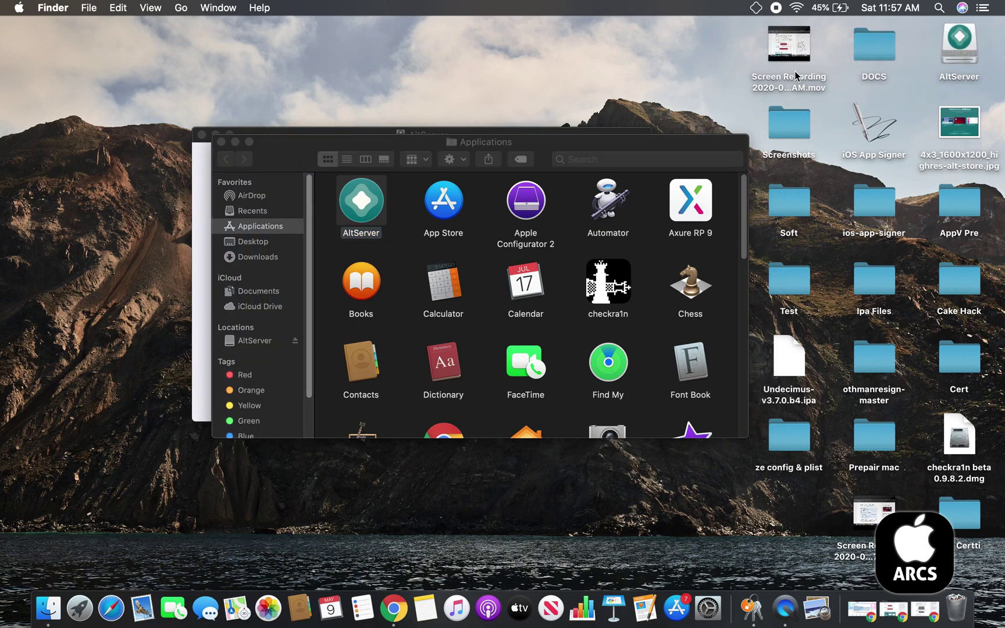
left_click(235, 142)
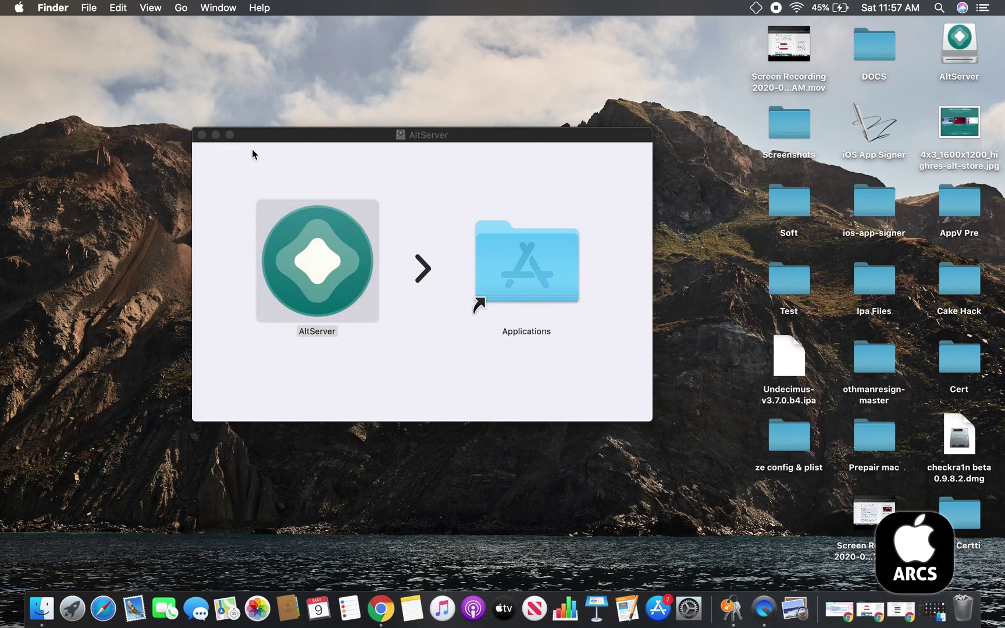
Close the AltServer disk image window and check AltServer's menu-bar menu.
left_click(202, 135)
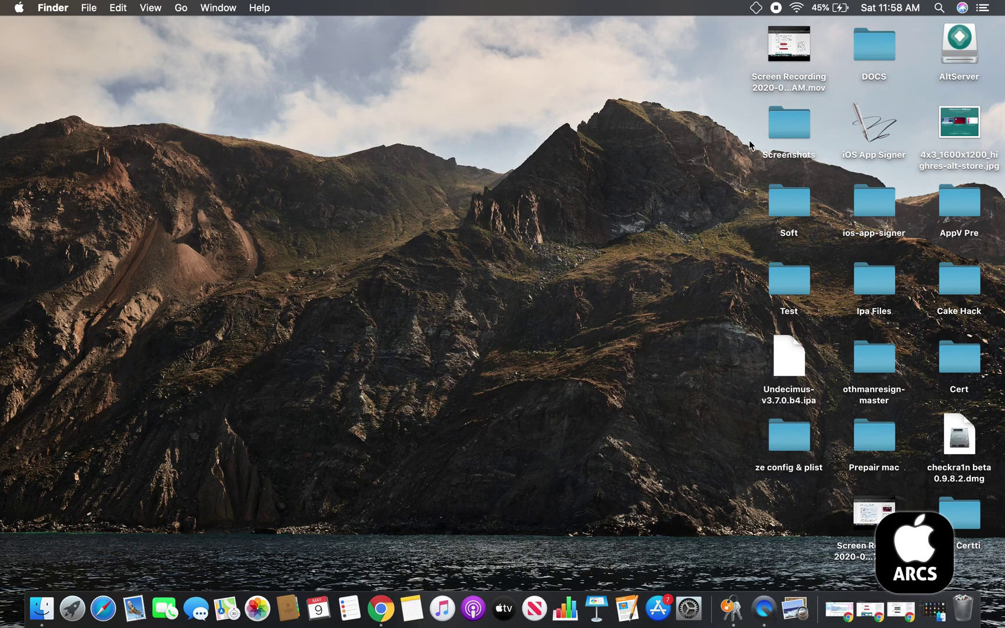
left_click(756, 8)
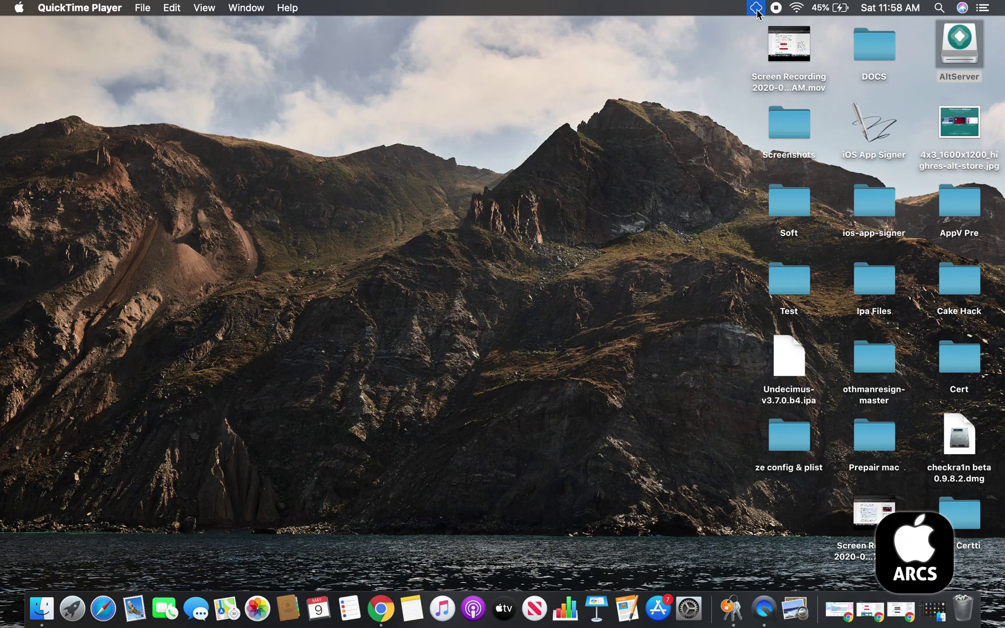
mouse_move(801, 48)
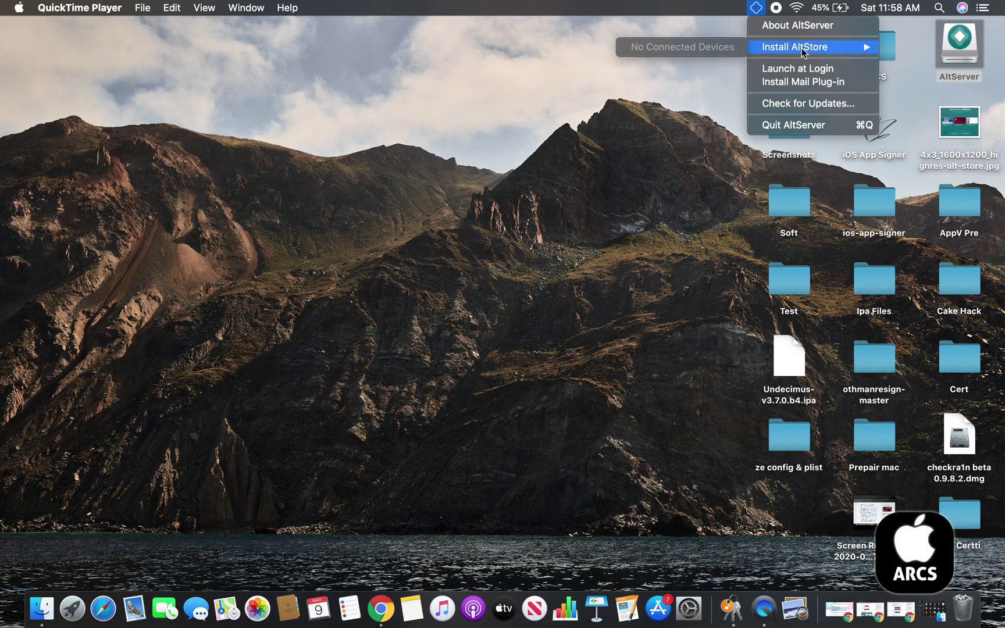
left_click(607, 231)
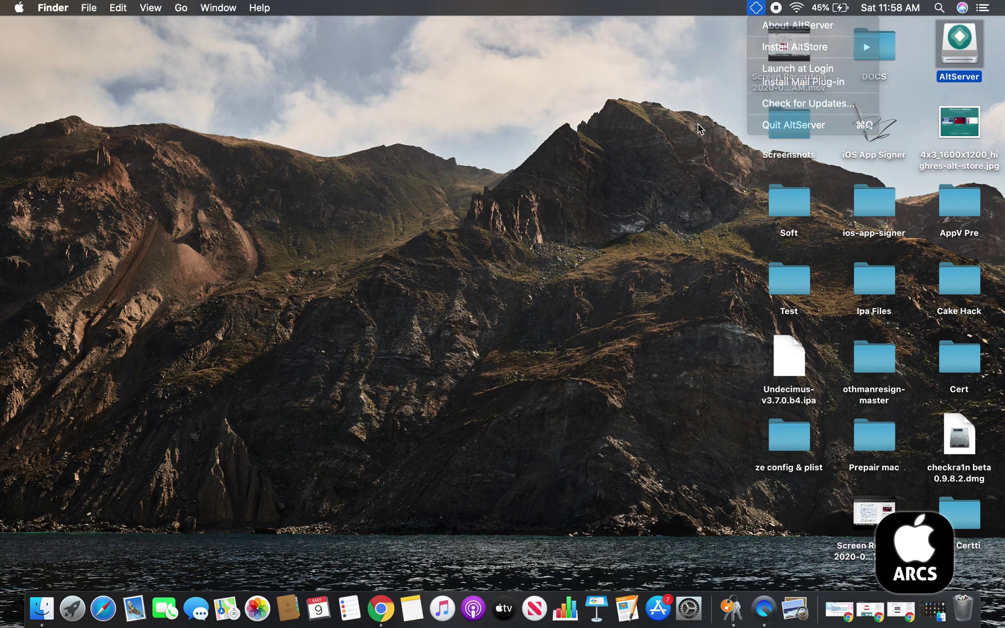
Confirm AltServer version 1.1.2 (5) in About AltServer, then close that window.
left_click(755, 8)
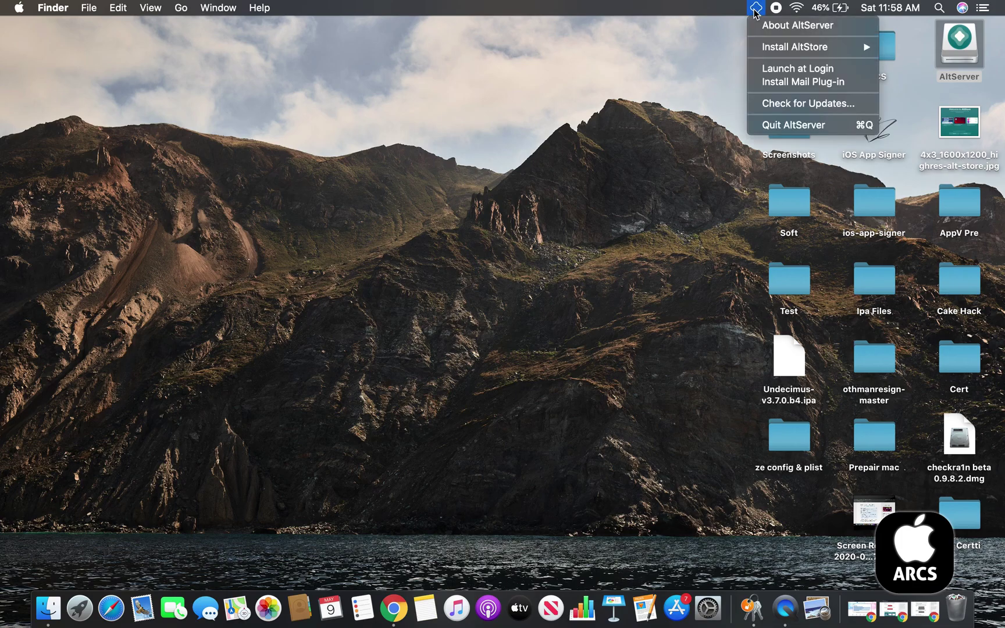
mouse_move(760, 46)
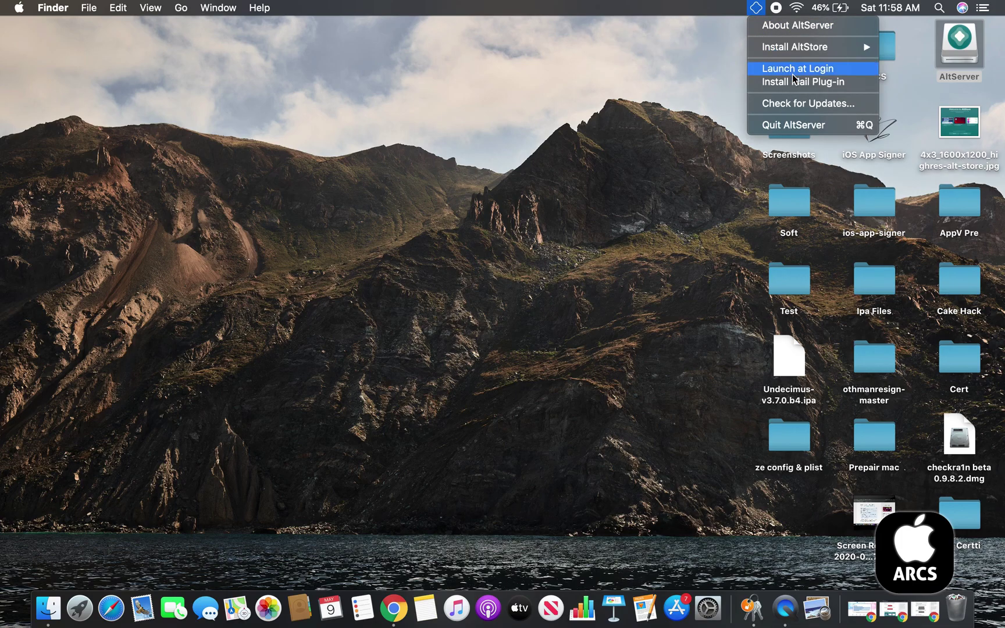
left_click(787, 33)
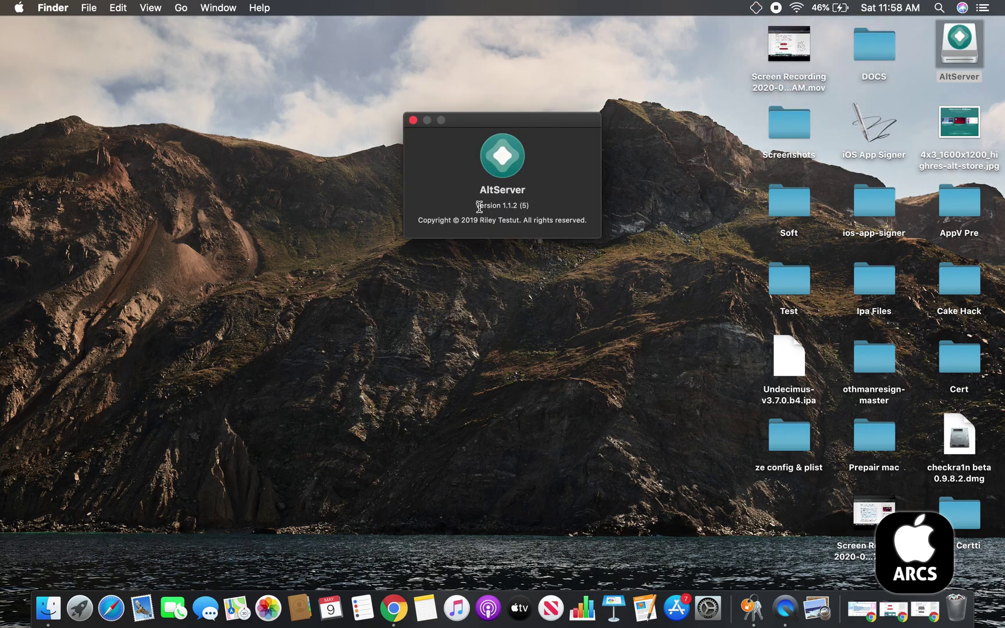
left_click_drag(479, 206, 547, 207)
left_click(414, 120)
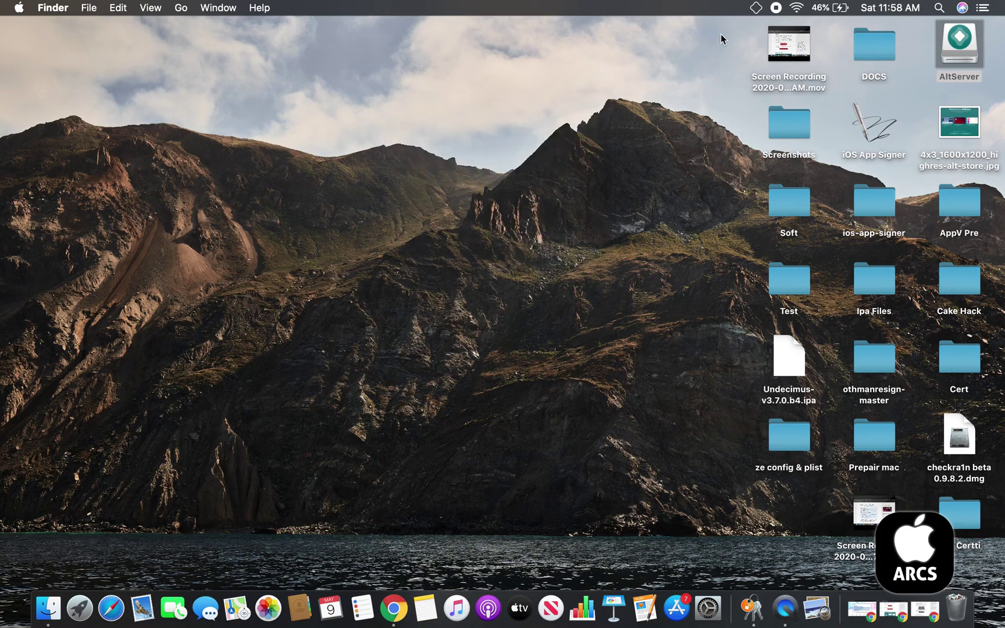